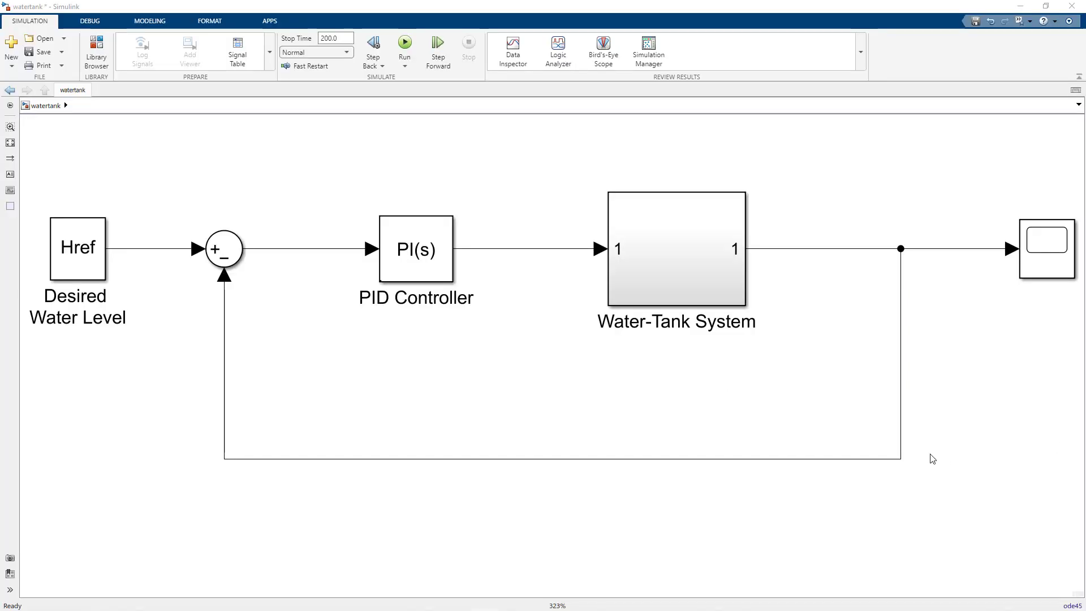
# Inspect the Water-Tank System subsystem, then return to the top level and check the PID Controller
pyautogui.doubleClick(702, 292)
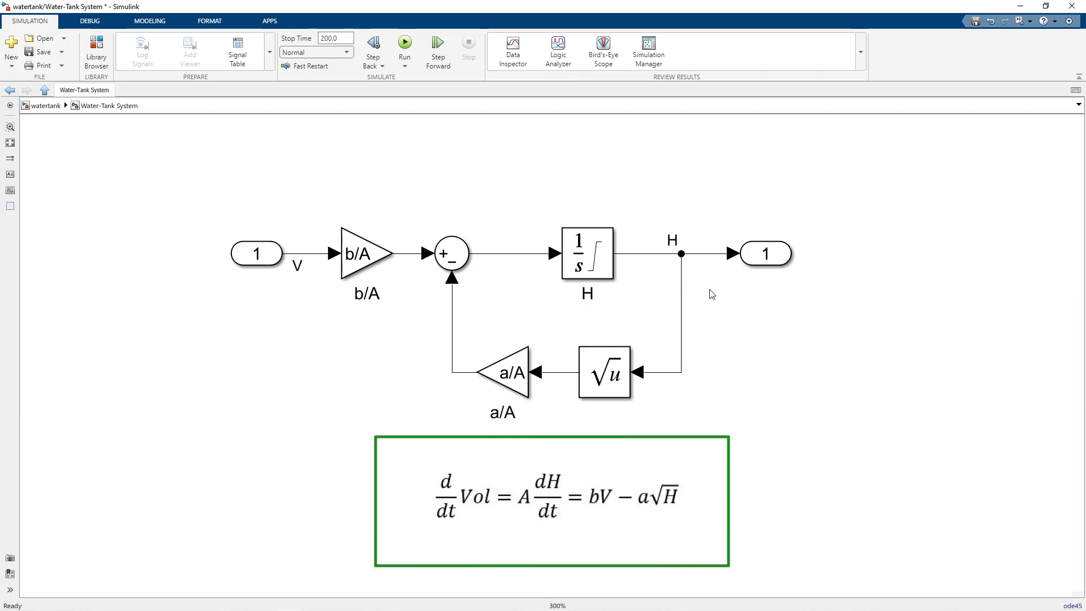
pyautogui.click(38, 106)
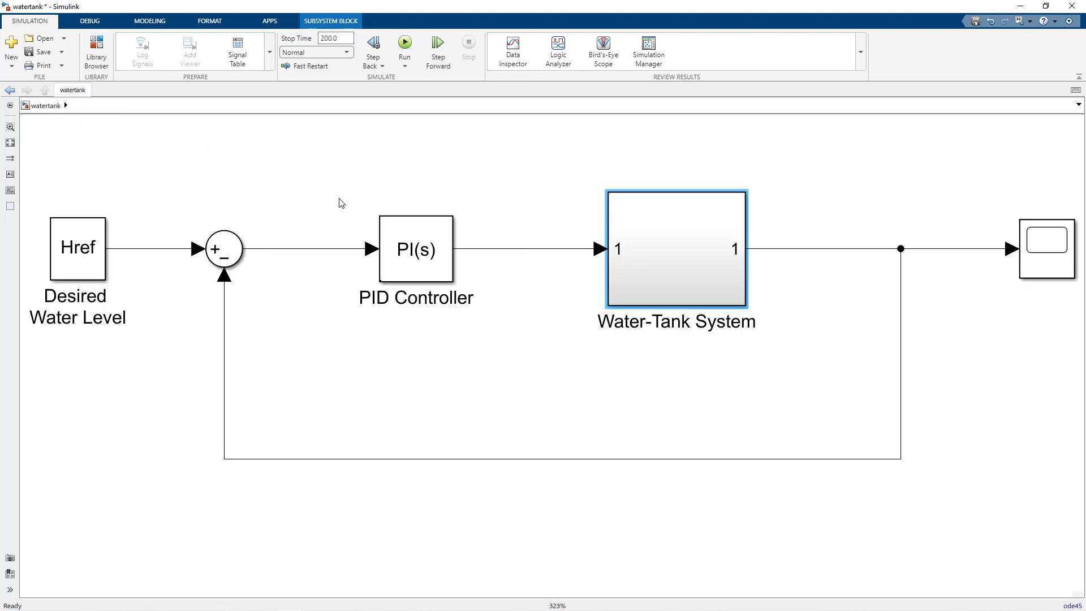
pyautogui.click(435, 275)
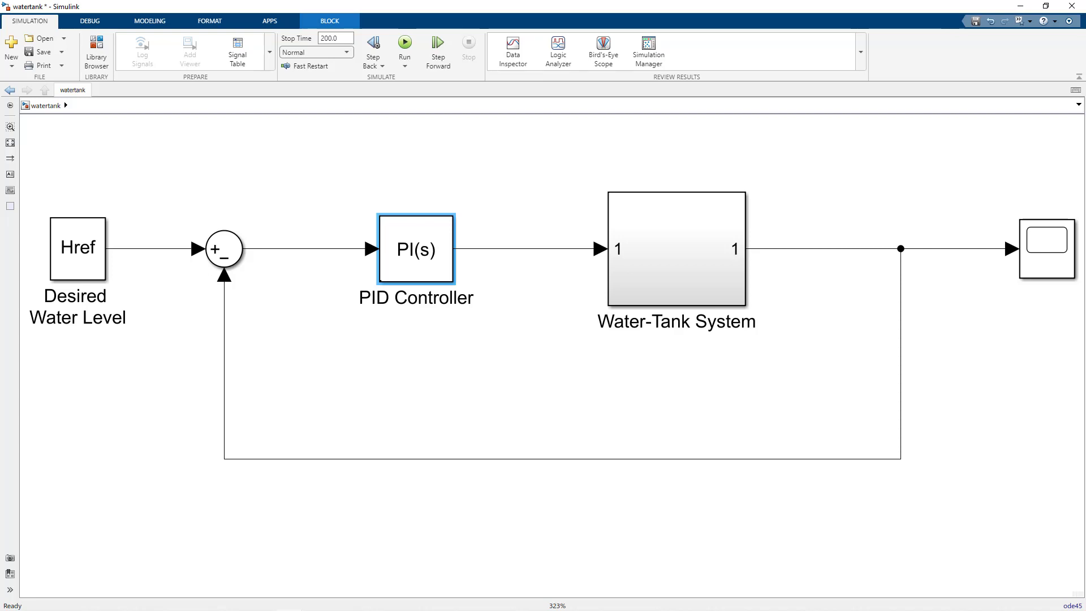
pyautogui.click(1045, 531)
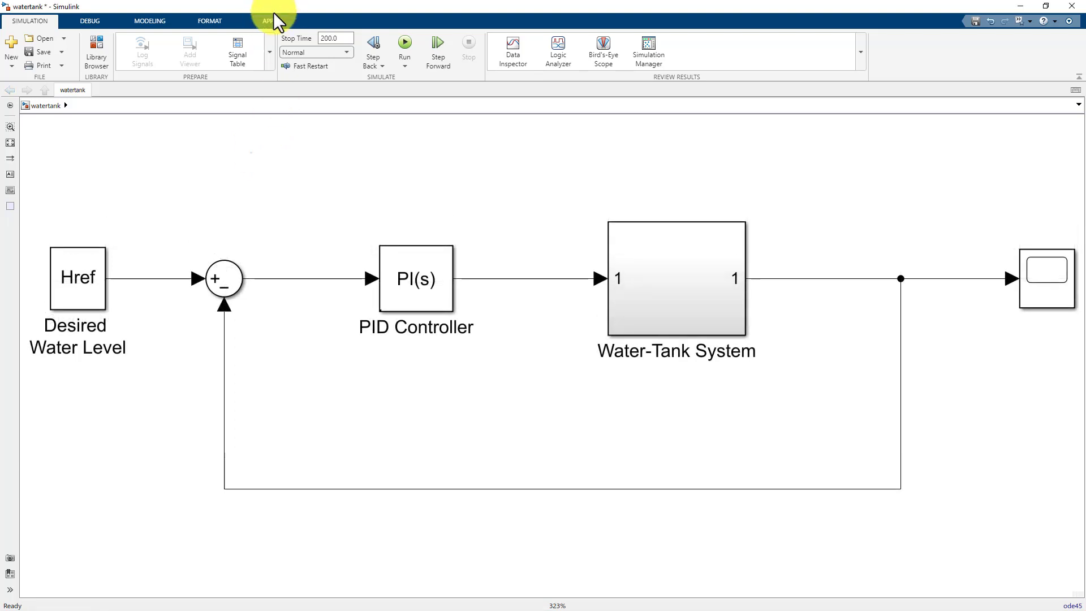
# Mark the controller-to-tank signal as Input Perturbation and the tank output as Open-loop Output
pyautogui.click(272, 21)
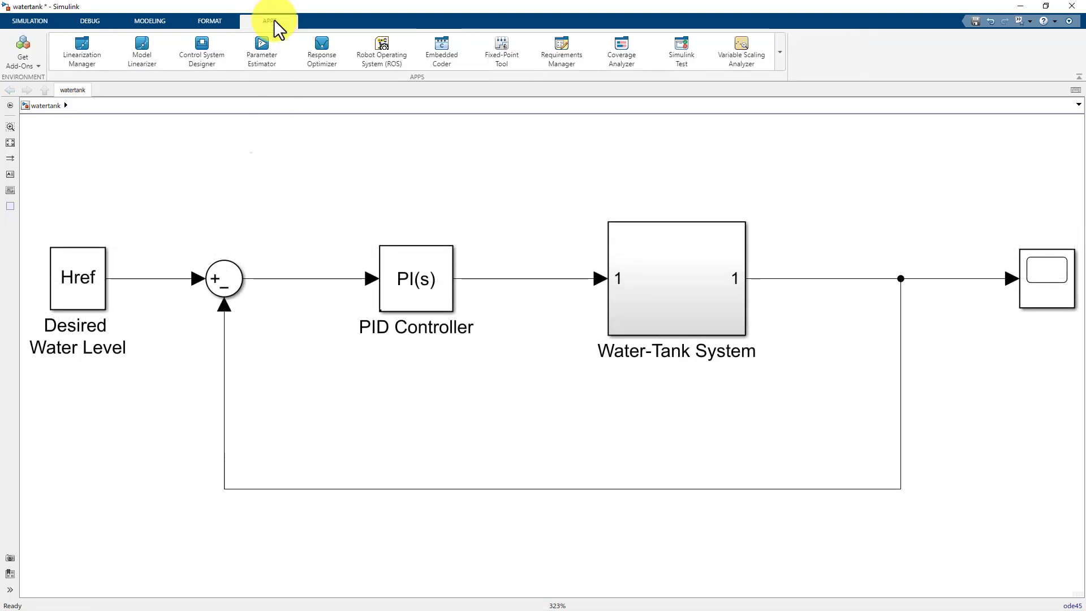
pyautogui.click(80, 60)
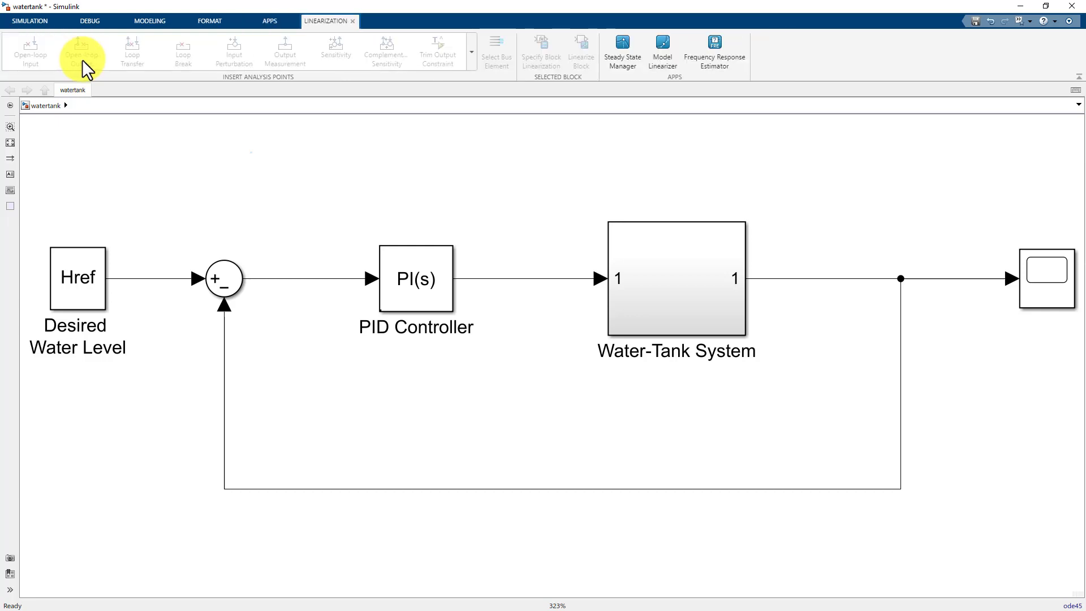
pyautogui.click(508, 278)
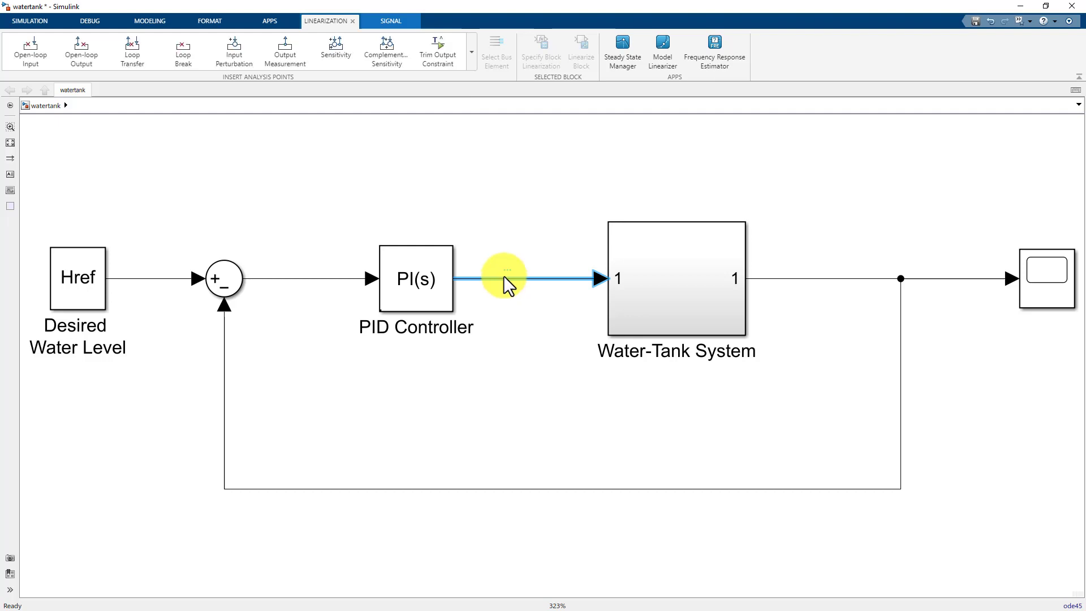
pyautogui.click(229, 63)
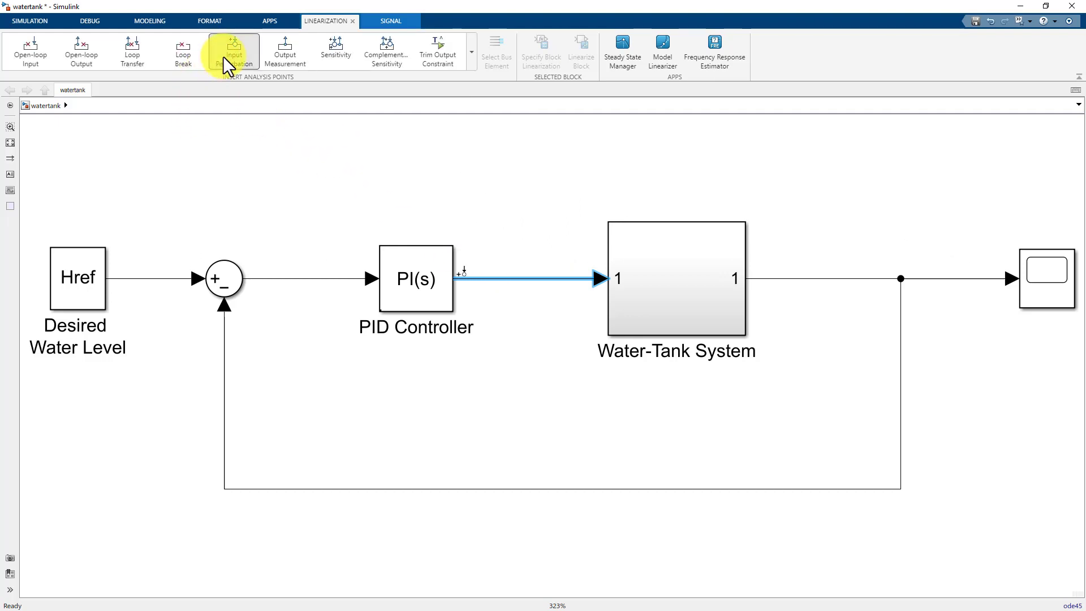
pyautogui.click(844, 279)
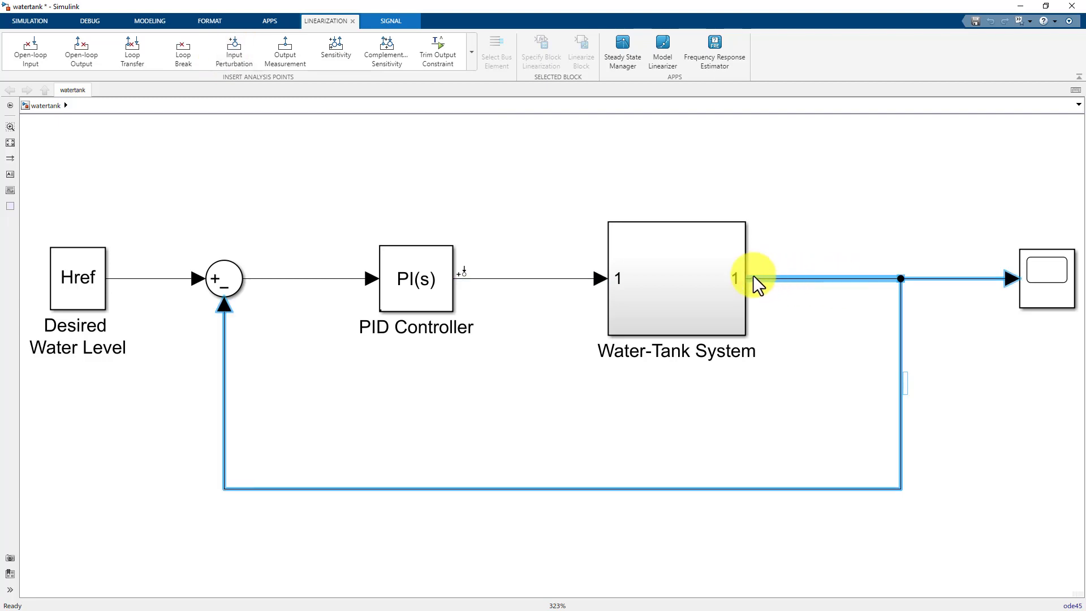
pyautogui.click(90, 62)
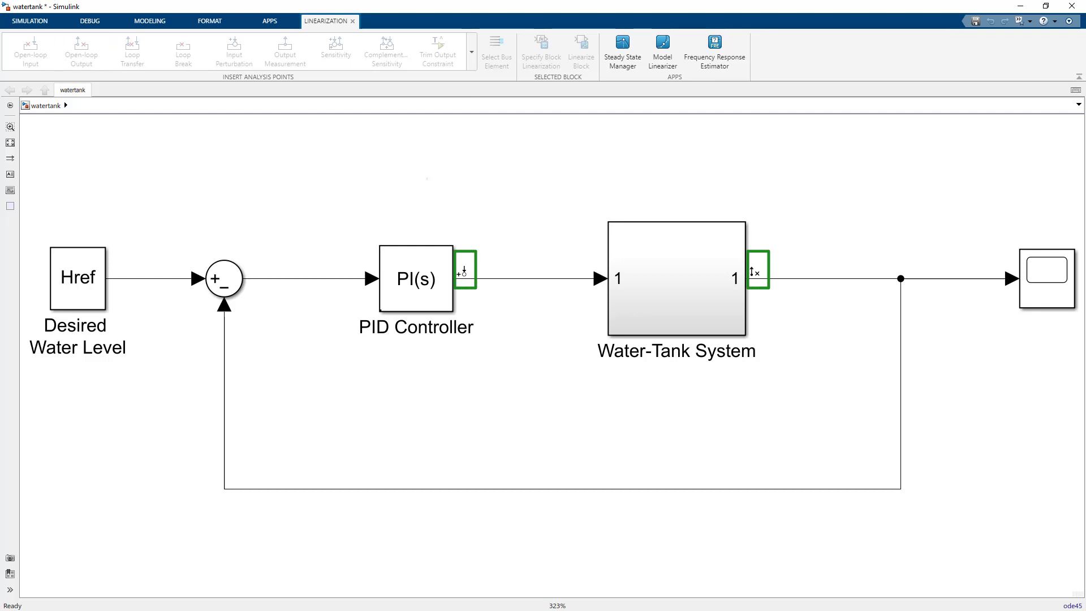
# Keep Model Initial Condition as the operating point for linearizing with the model I/Os
pyautogui.click(428, 180)
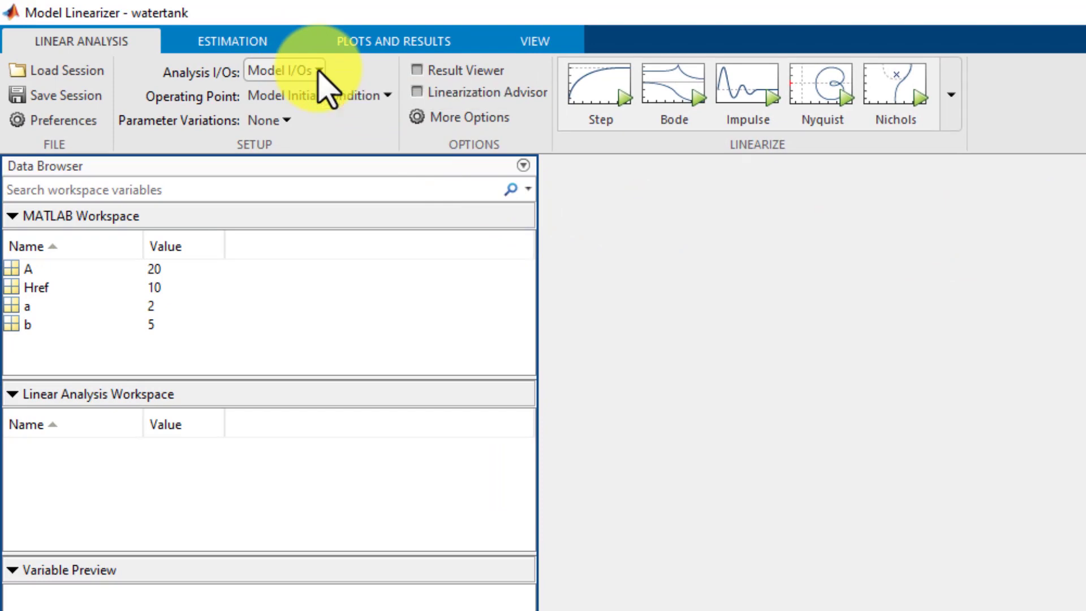
pyautogui.click(374, 102)
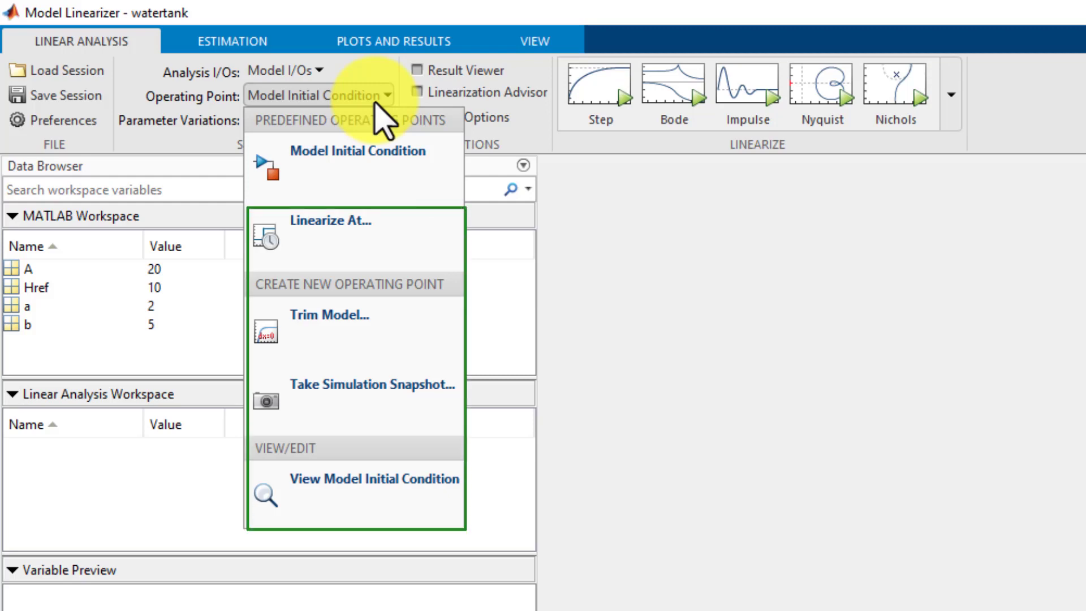
pyautogui.click(375, 104)
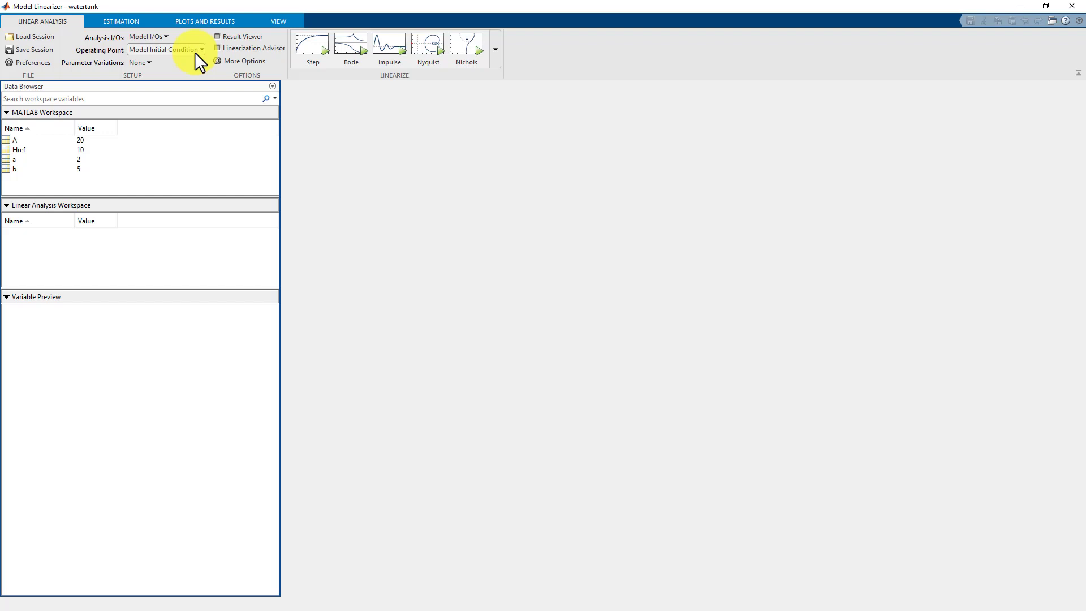
# Linearize into linsys1 shown as a Bode plot, and copy linsys1 into the MATLAB workspace
pyautogui.click(353, 46)
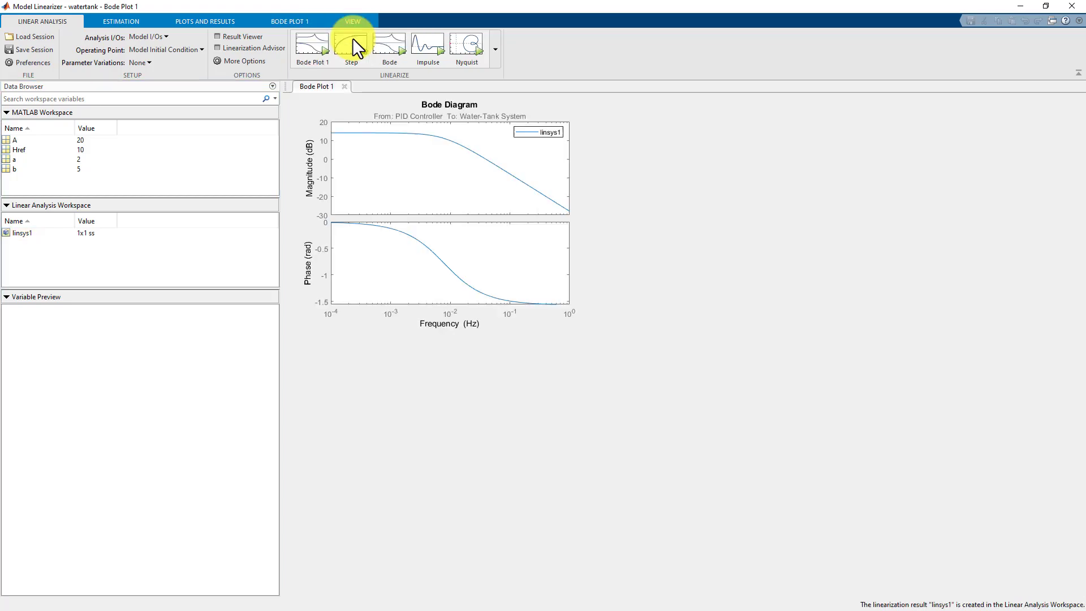
pyautogui.moveTo(388, 8)
pyautogui.mouseDown()
pyautogui.moveTo(392, 19)
pyautogui.moveTo(398, 1)
pyautogui.mouseUp()
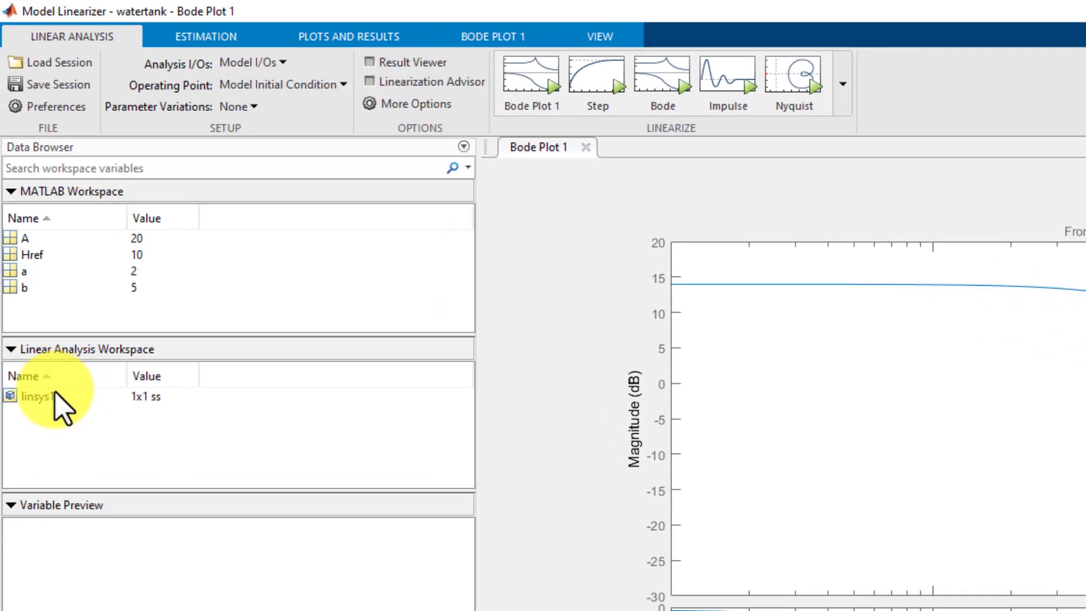
pyautogui.click(54, 394)
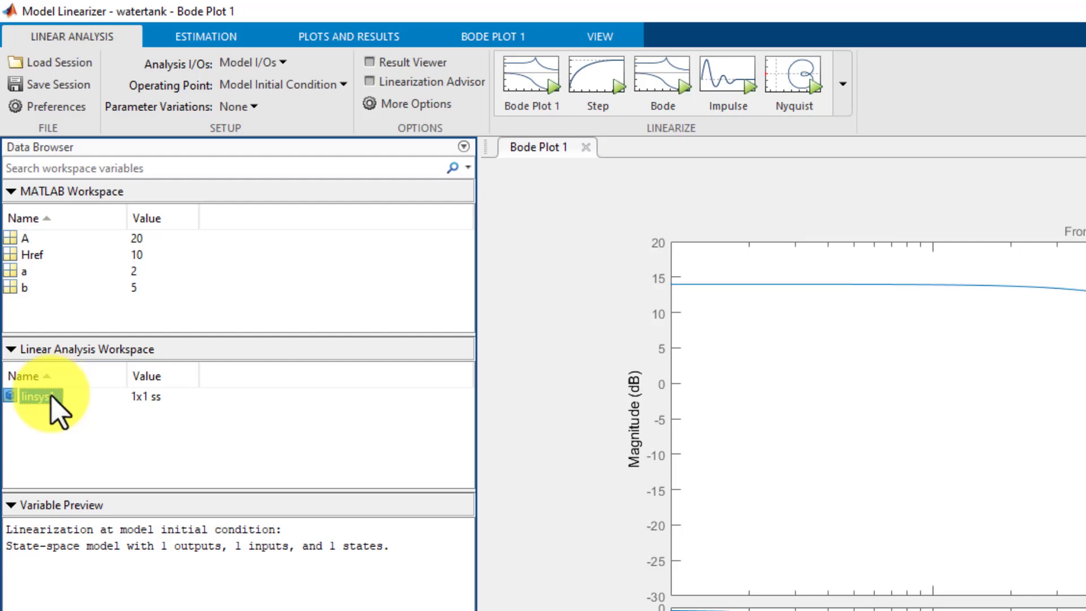
pyautogui.moveTo(51, 397); pyautogui.dragTo(34, 309)
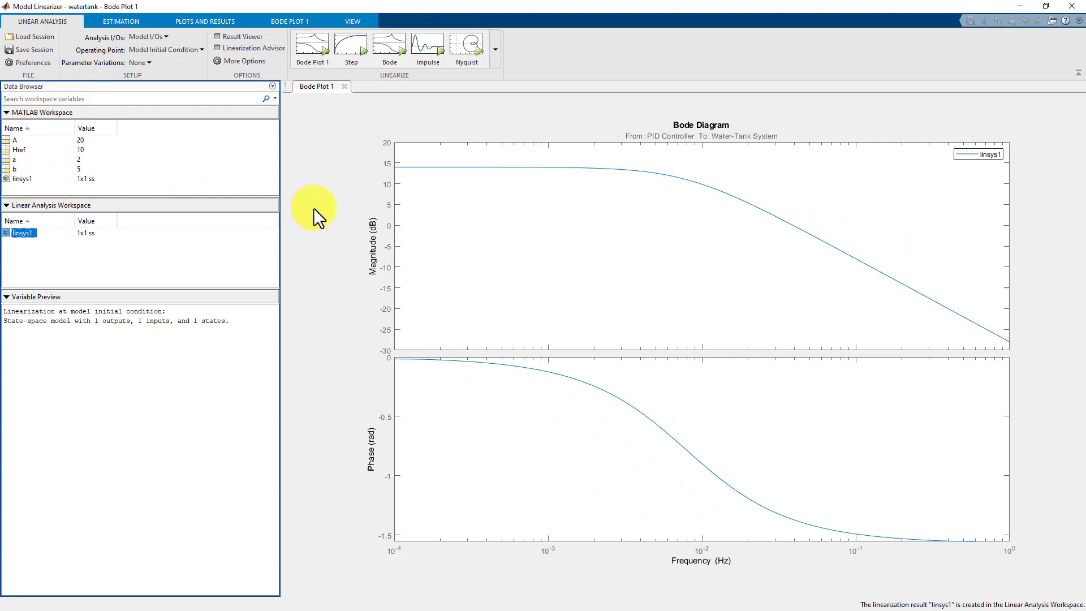
pyautogui.click(314, 209)
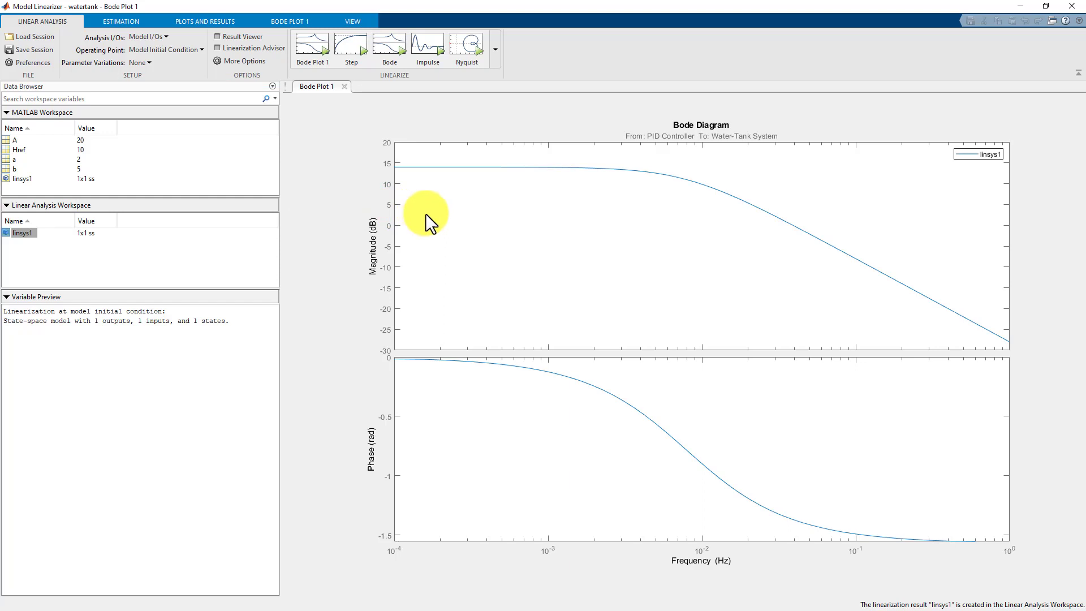
# Show Minimum Stability Margins on the Bode plot: 1.77 rad phase margin at 0.039 Hz
pyautogui.rightClick(678, 230)
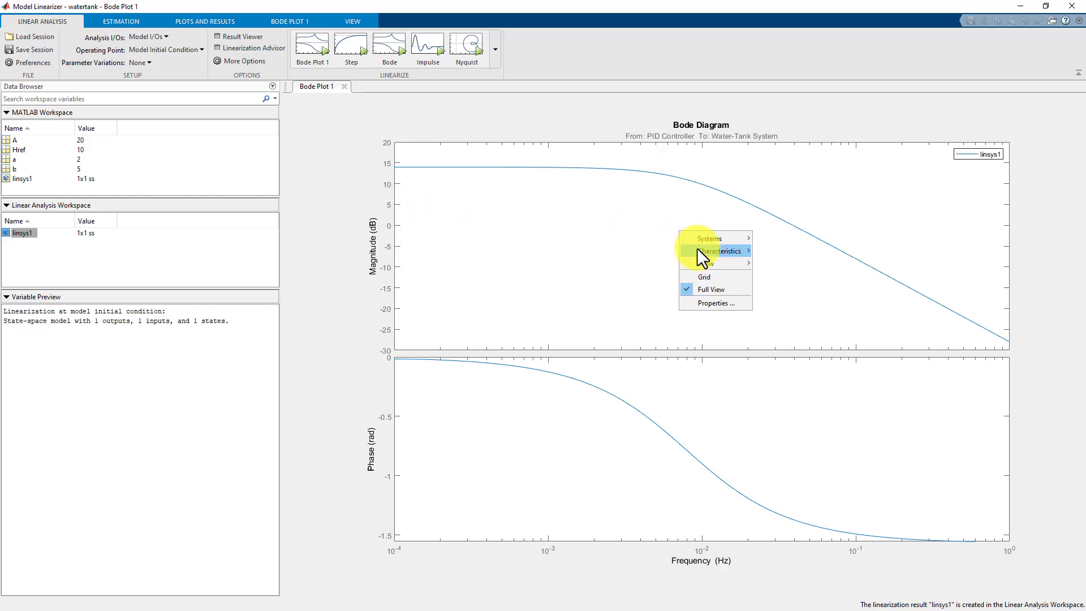
pyautogui.moveTo(697, 250)
pyautogui.click(775, 273)
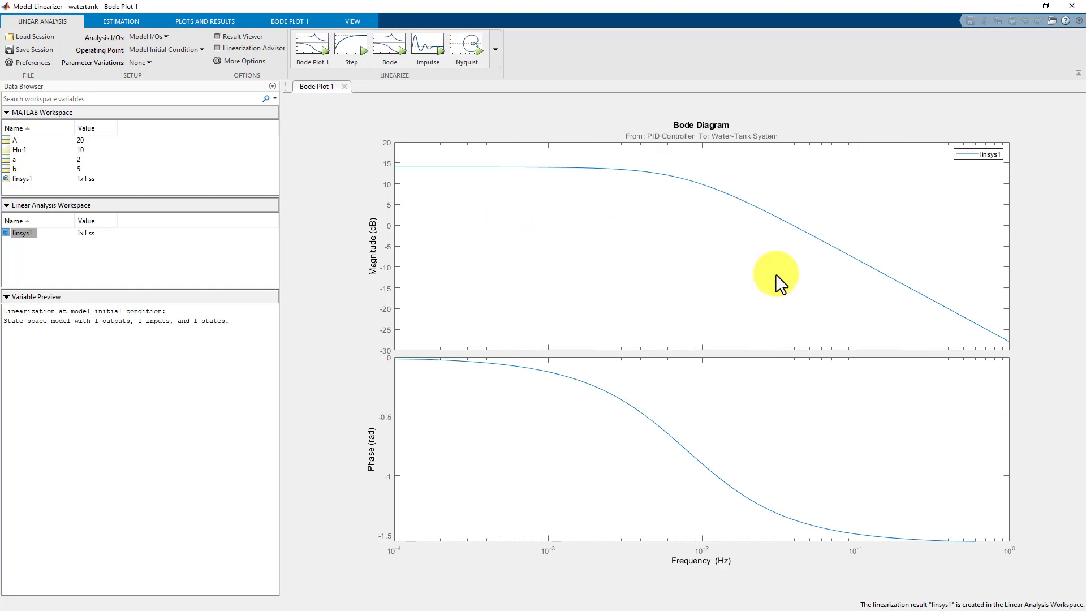
pyautogui.click(792, 517)
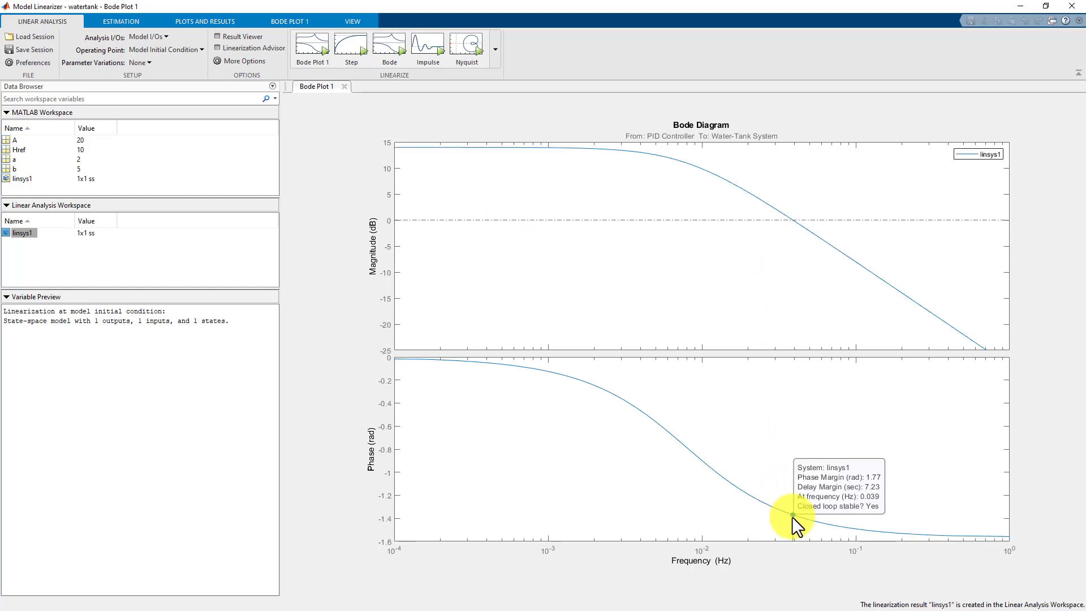
# View linsys1 in Result Viewer as transfer function, then zero-pole-gain form, and close it
pyautogui.doubleClick(16, 233)
pyautogui.click(205, 20)
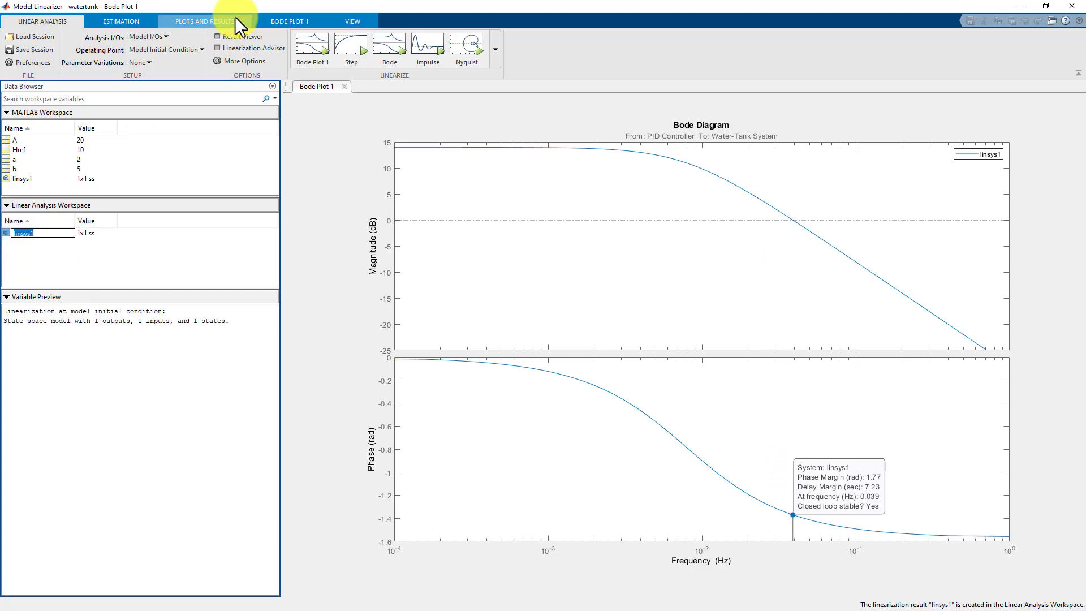
pyautogui.click(467, 55)
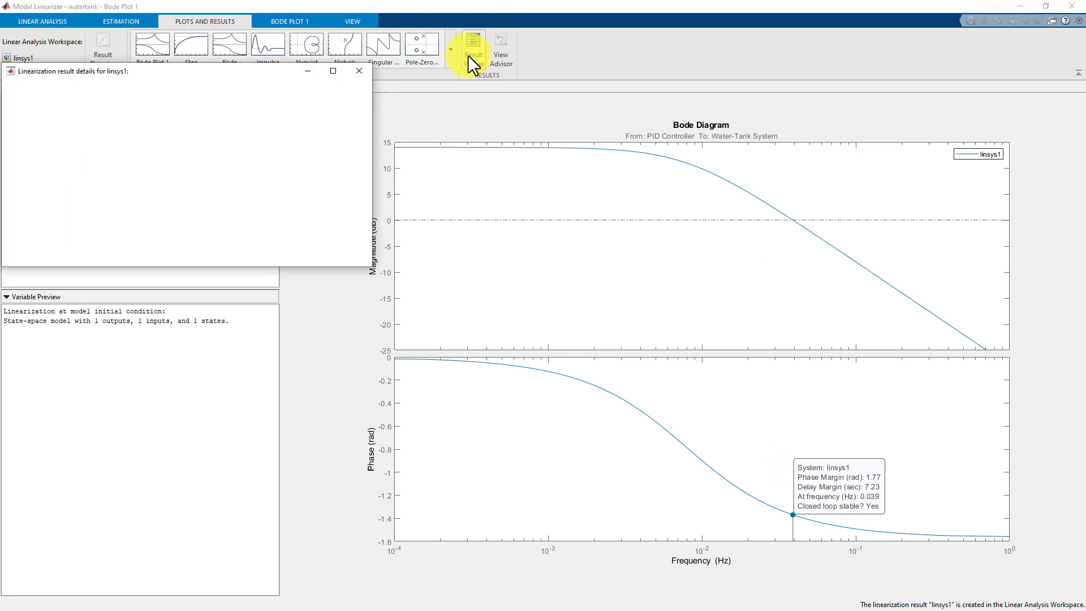
pyautogui.click(183, 126)
pyautogui.click(183, 153)
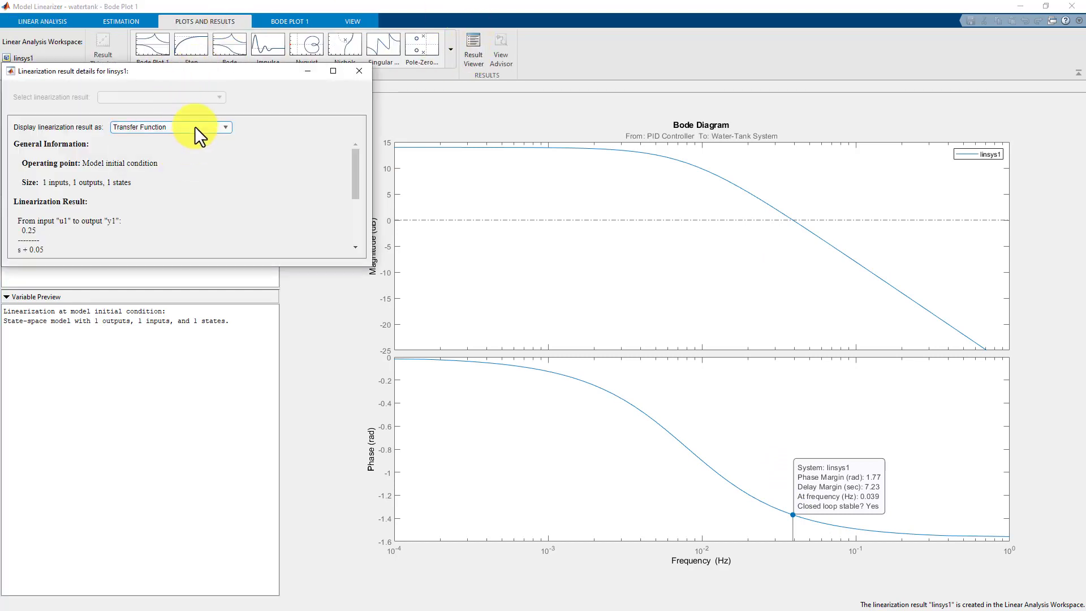
pyautogui.click(195, 126)
pyautogui.click(179, 166)
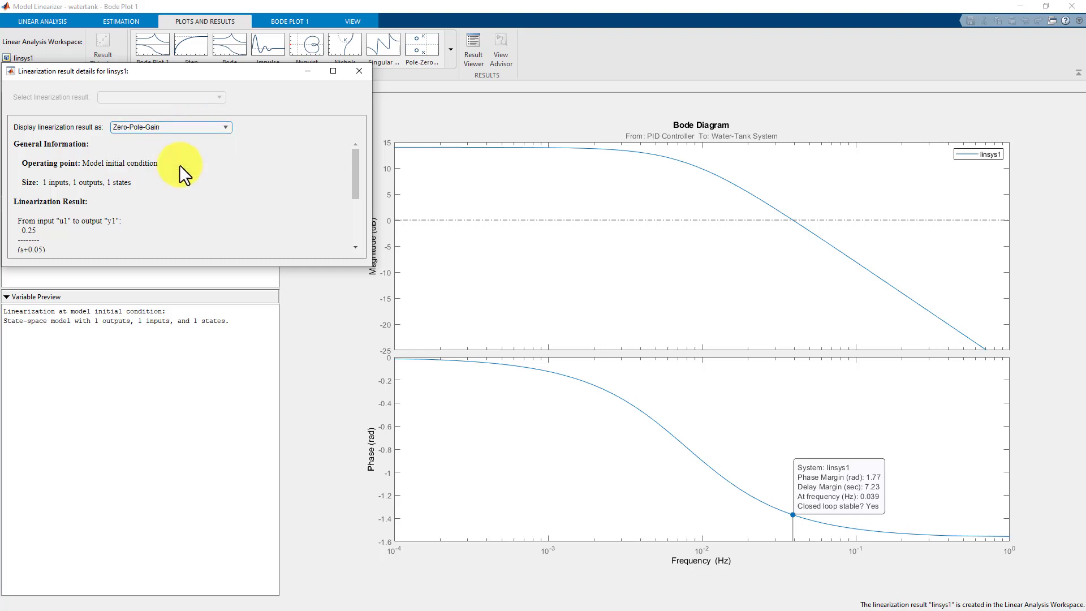
pyautogui.click(360, 72)
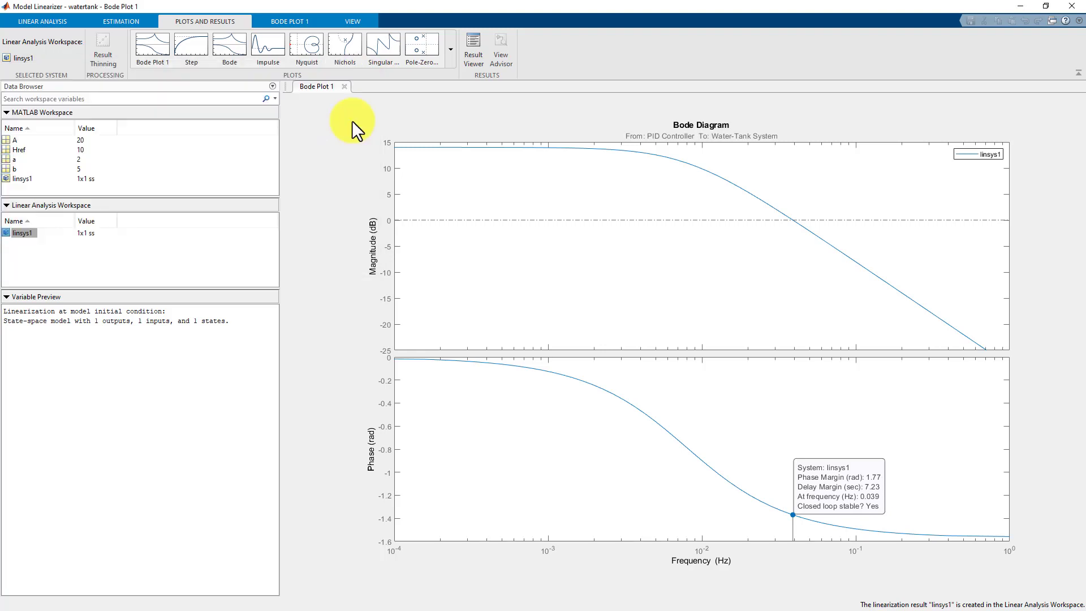
pyautogui.click(295, 21)
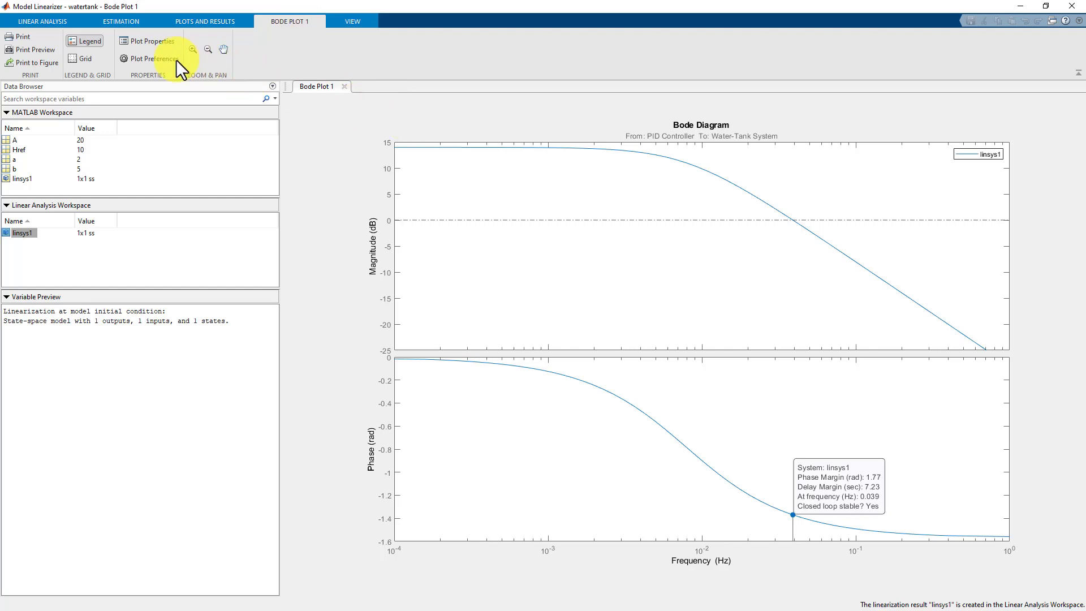
pyautogui.click(147, 40)
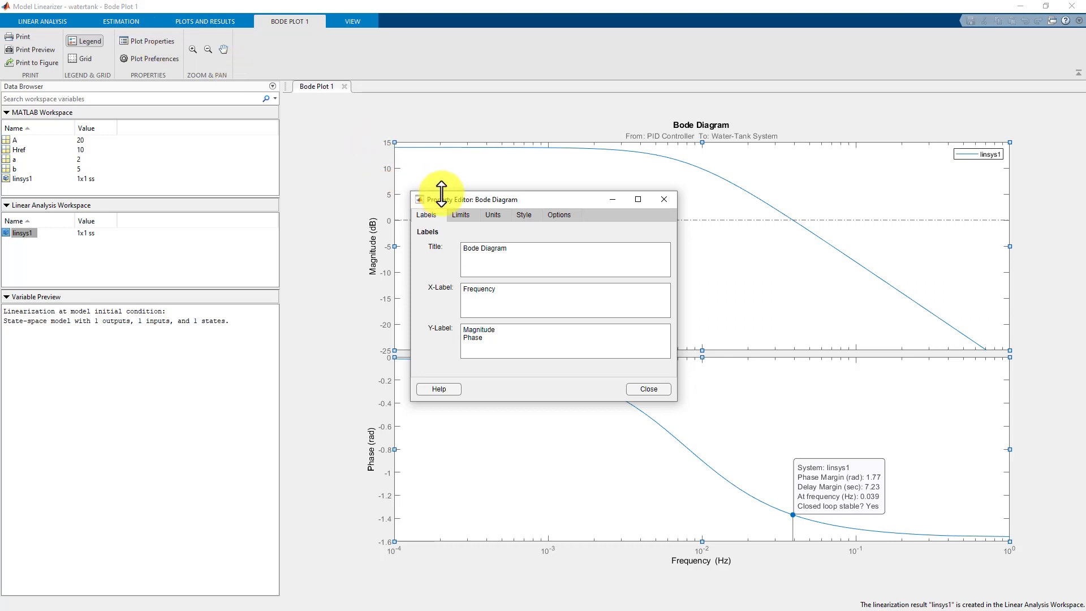
pyautogui.click(495, 214)
pyautogui.click(500, 246)
pyautogui.click(500, 246)
pyautogui.click(501, 267)
pyautogui.click(501, 266)
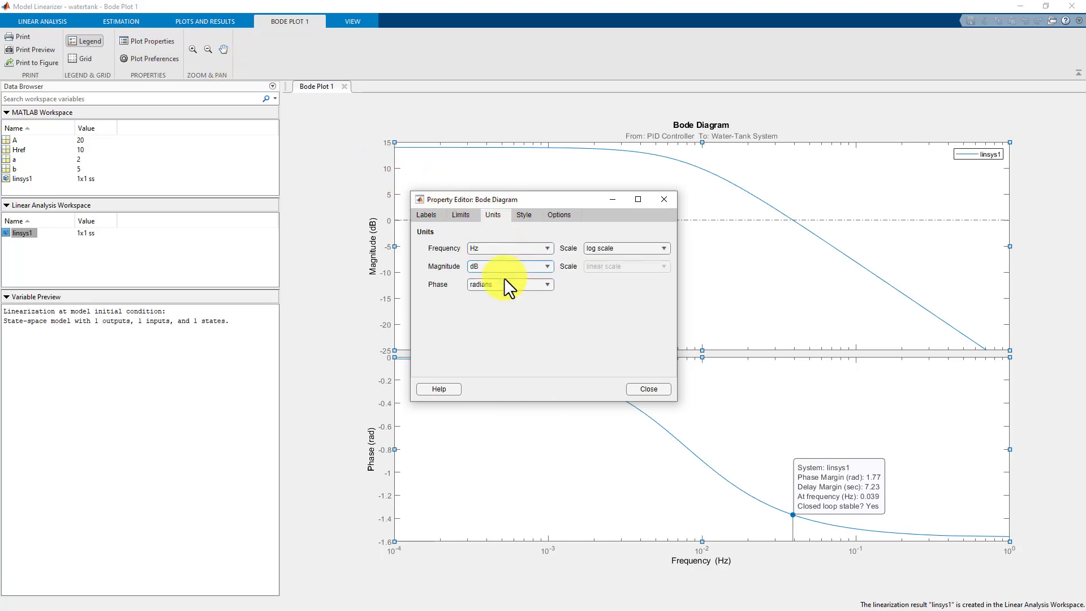
pyautogui.click(505, 282)
pyautogui.click(504, 285)
pyautogui.click(505, 285)
pyautogui.click(503, 308)
pyautogui.click(559, 215)
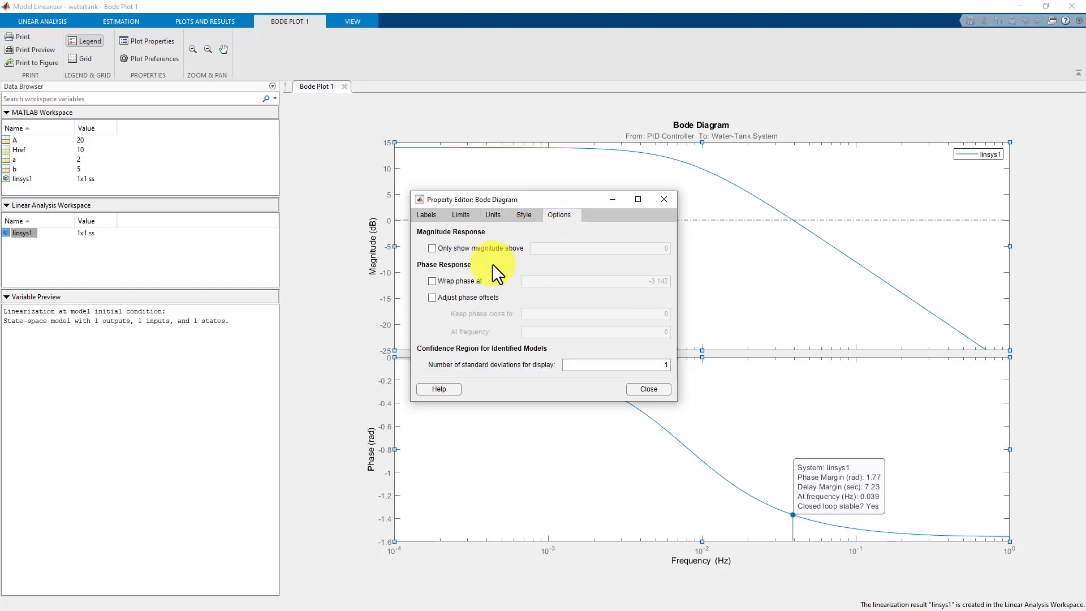
pyautogui.click(431, 280)
pyautogui.click(432, 297)
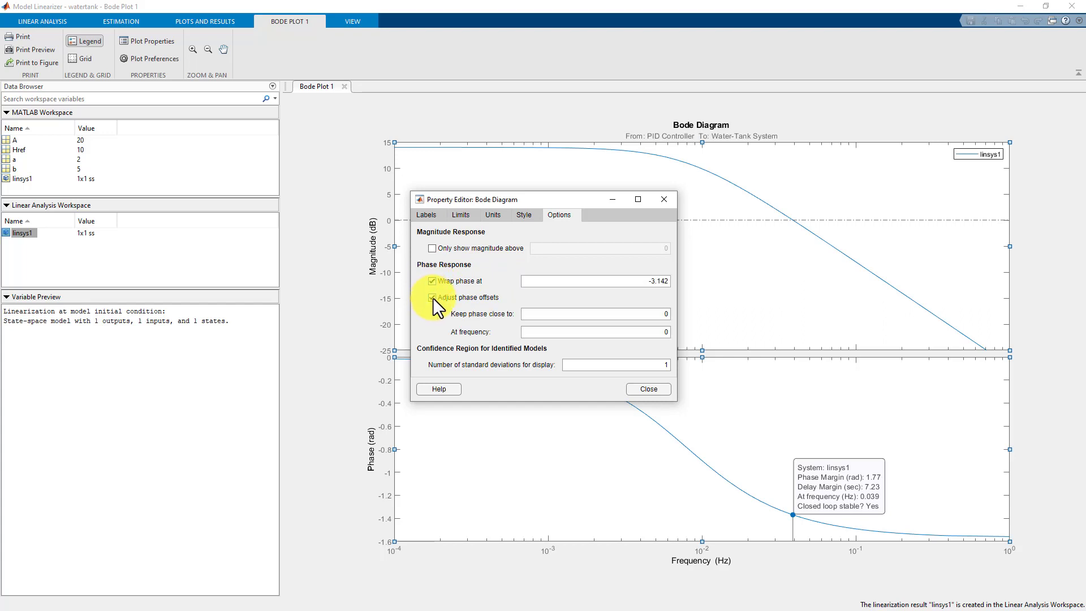
pyautogui.click(433, 281)
pyautogui.click(433, 296)
pyautogui.click(662, 199)
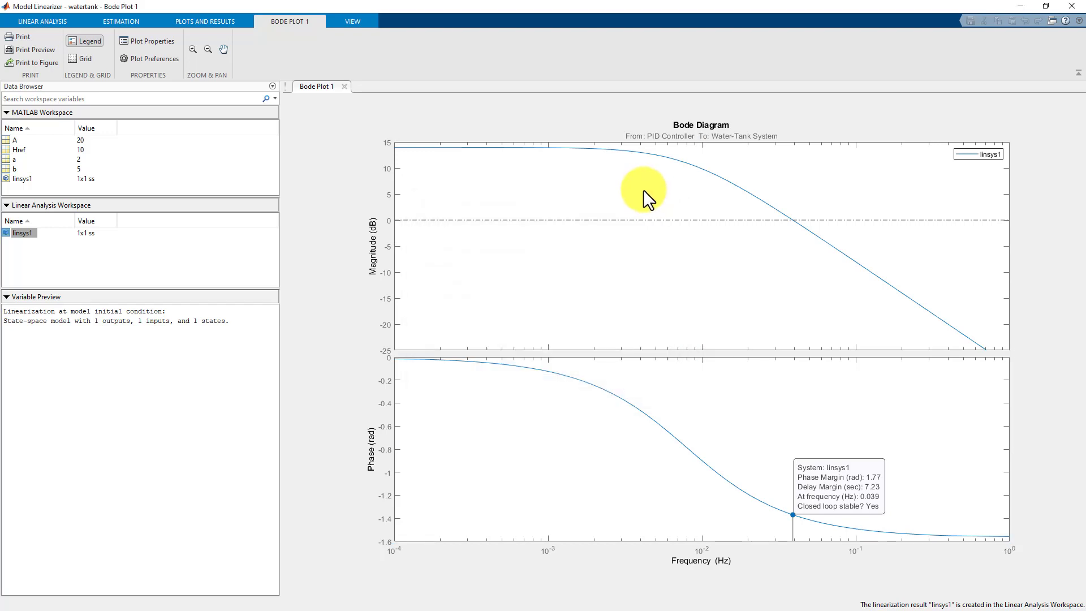
# Linearize again to plot linsys2 as a Nyquist diagram and linsys3 as a Nichols chart
pyautogui.click(61, 21)
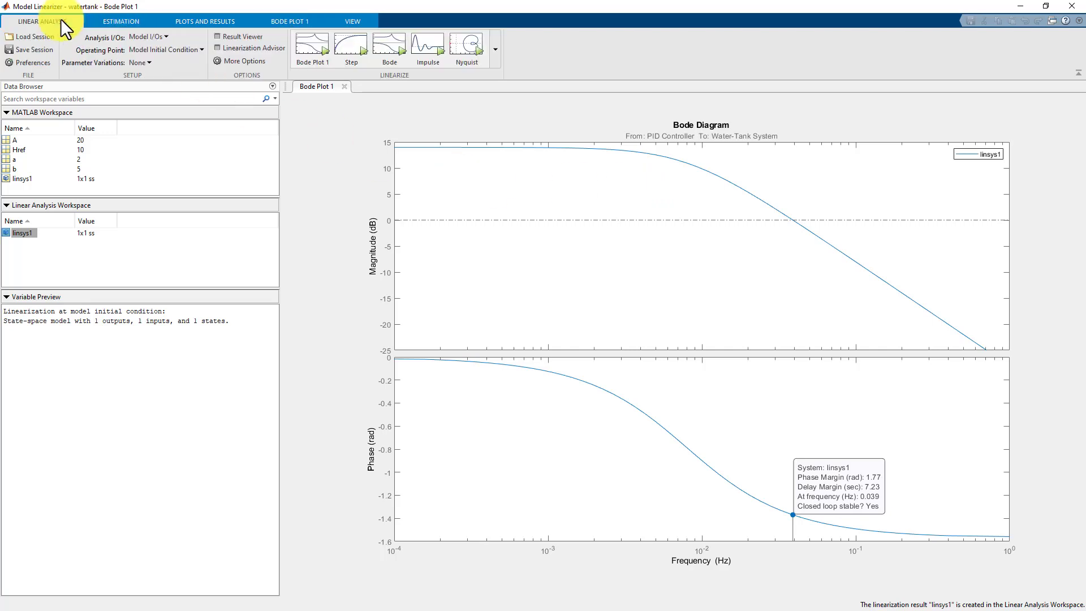
pyautogui.click(474, 55)
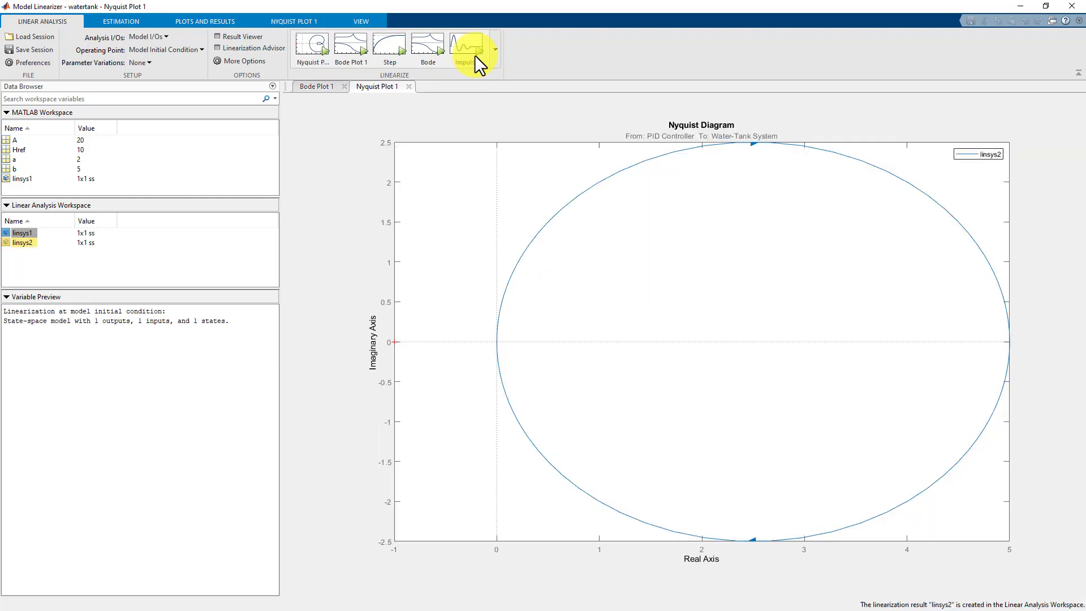
pyautogui.click(496, 56)
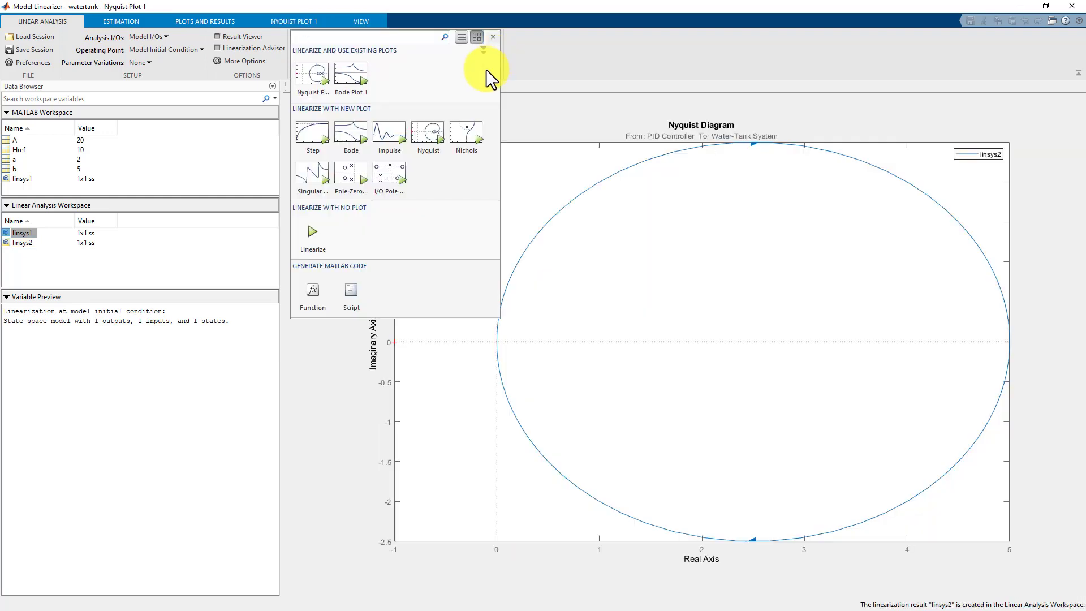
pyautogui.click(459, 129)
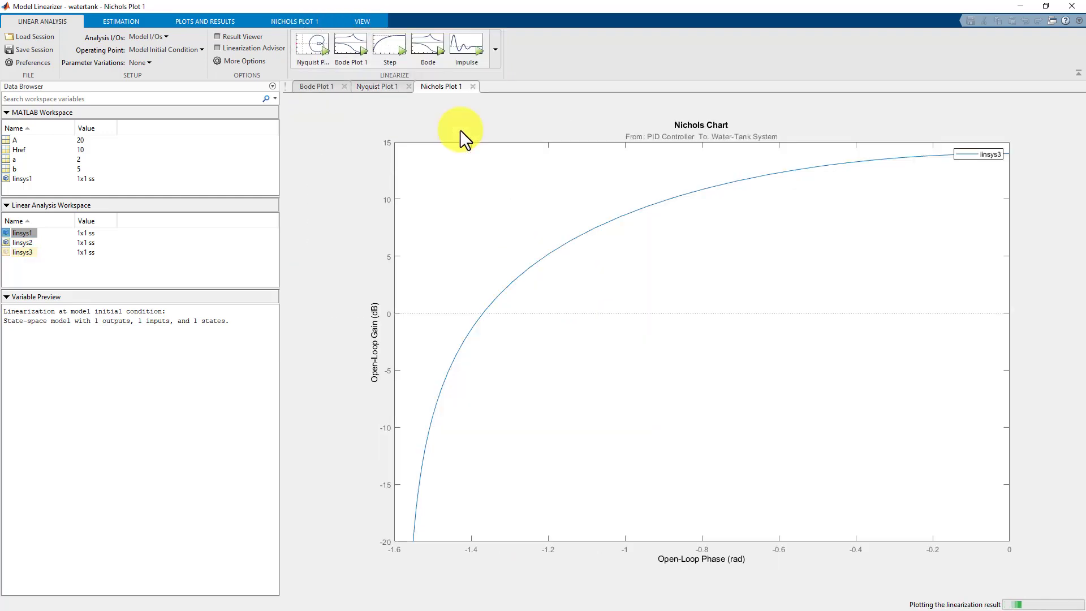